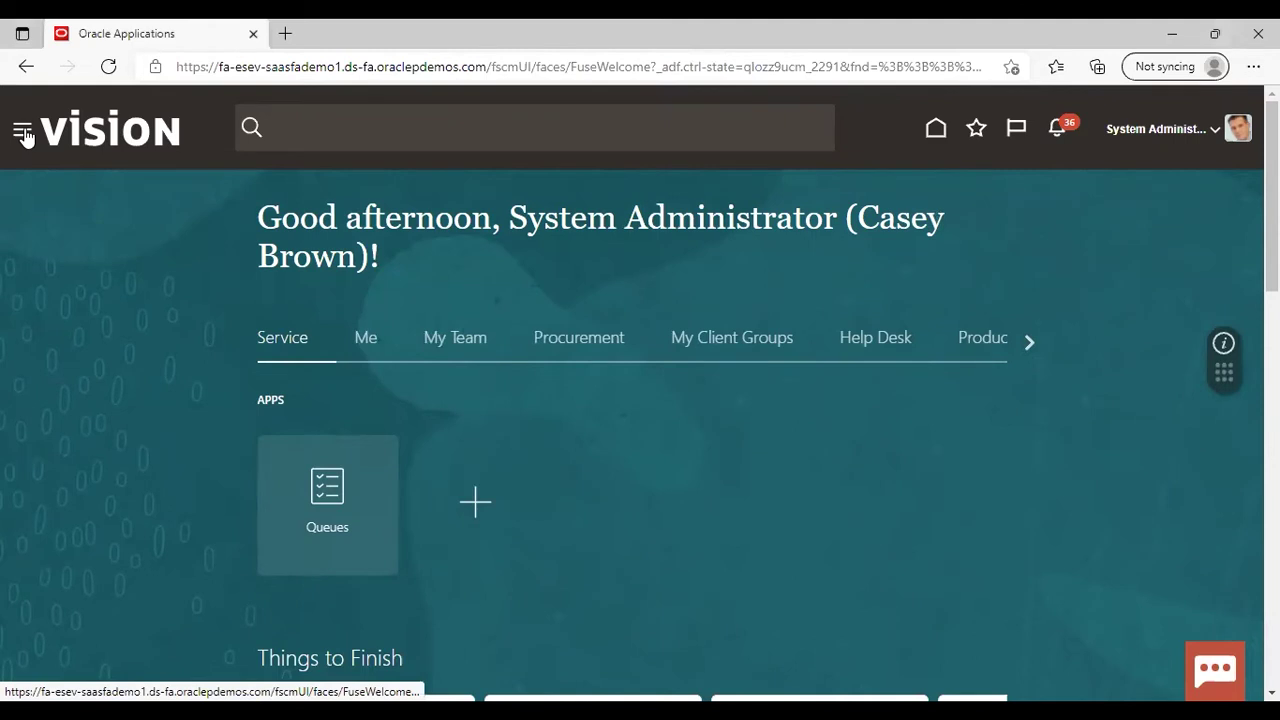
Go to Payables > Payments from the Navigator and show the payment tasks list
{"action": "left_click", "coordinate": [24, 135]}
{"action": "left_click", "coordinate": [720, 690]}
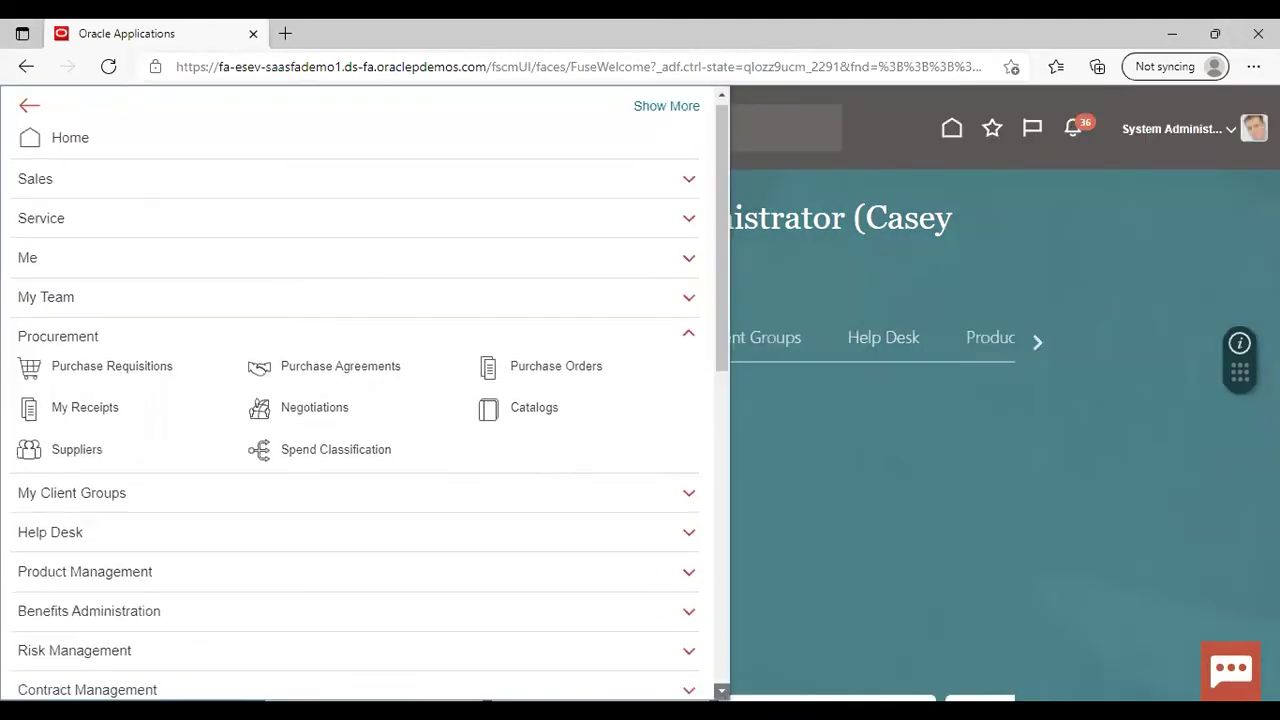
{"action": "scroll", "coordinate": [546, 495], "scroll_direction": "down", "scroll_amount": 7}
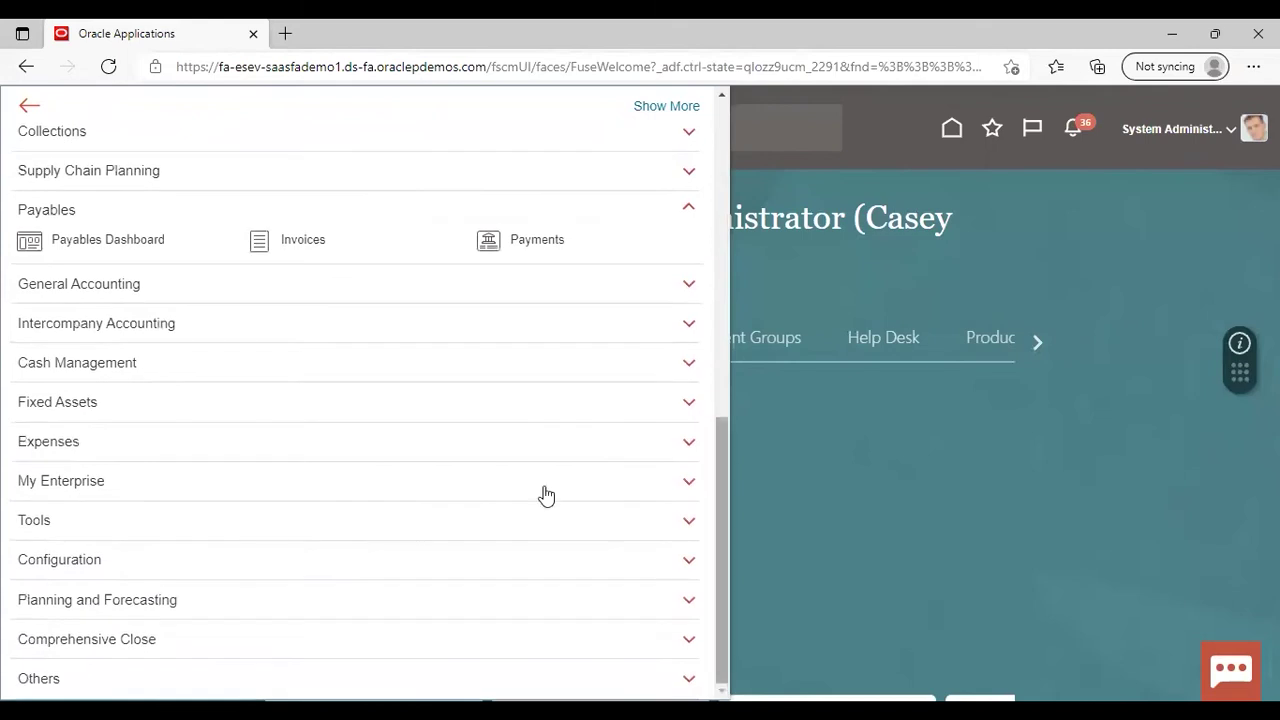
{"action": "left_click", "coordinate": [517, 244]}
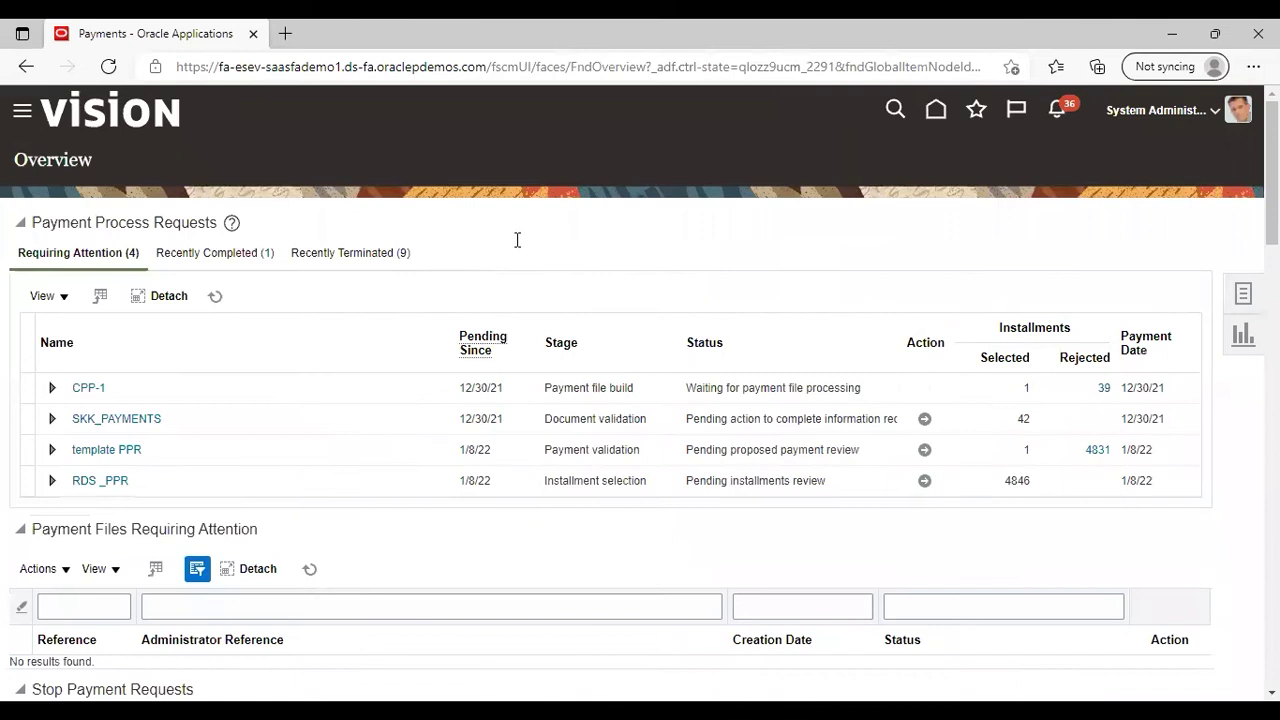
{"action": "left_click", "coordinate": [1243, 293]}
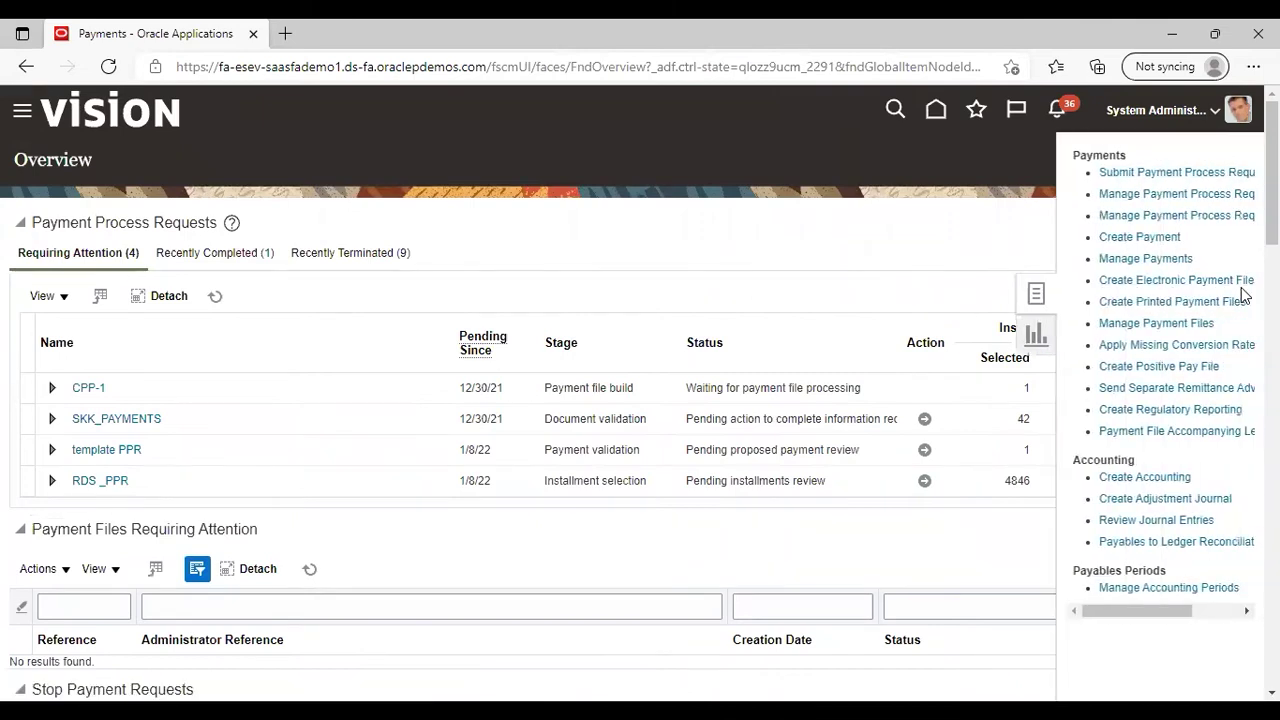
Start a new payment process request named T1 PPR
{"action": "left_click", "coordinate": [1171, 172]}
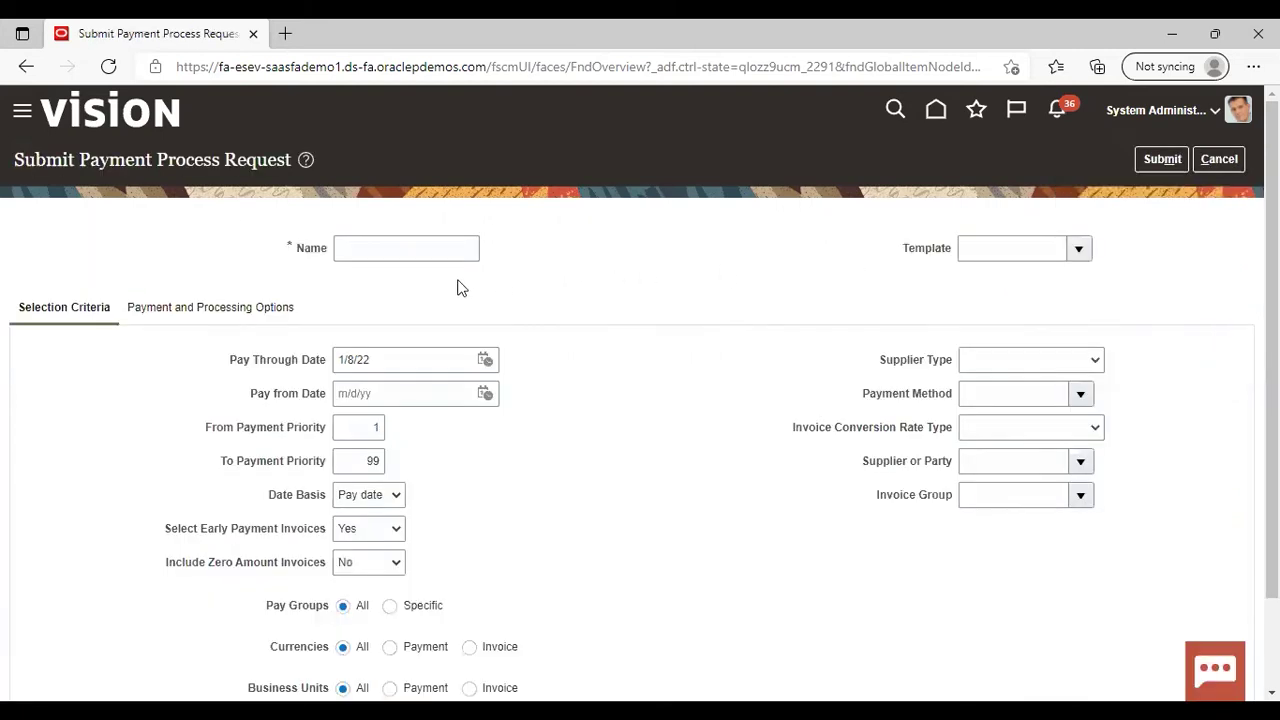
{"action": "left_click", "coordinate": [390, 247]}
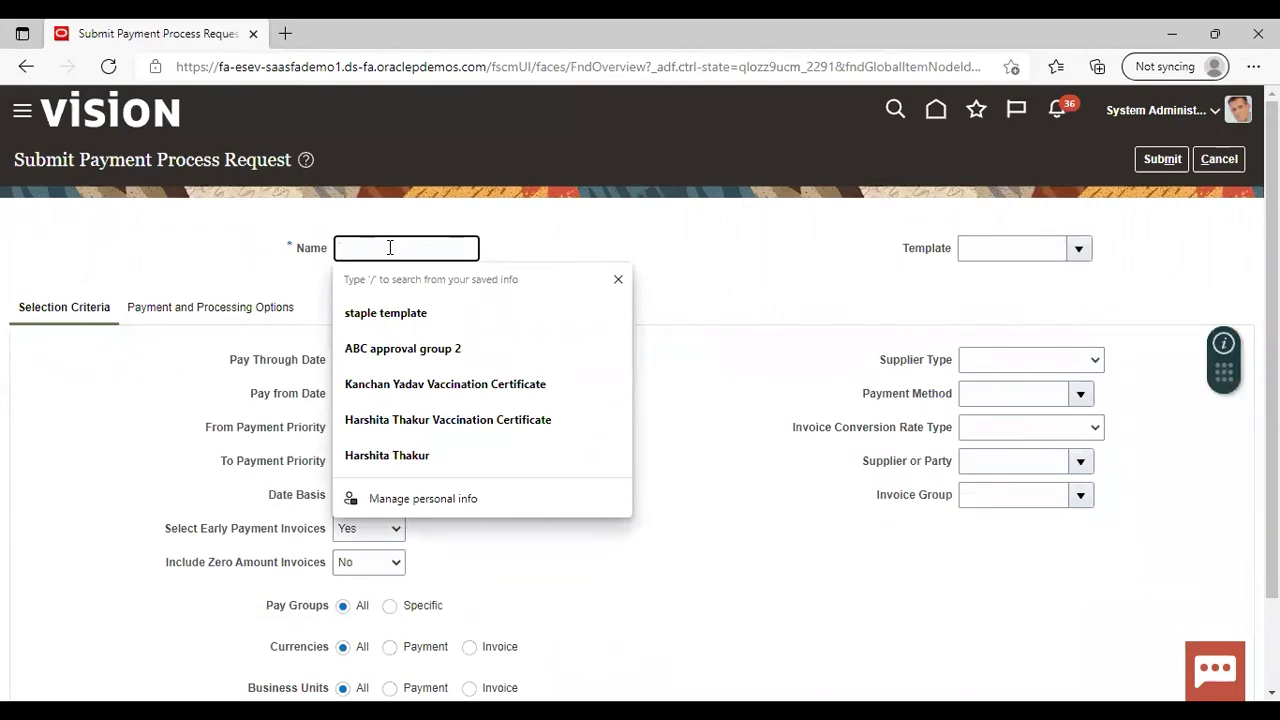
{"action": "type", "text": "T1"}
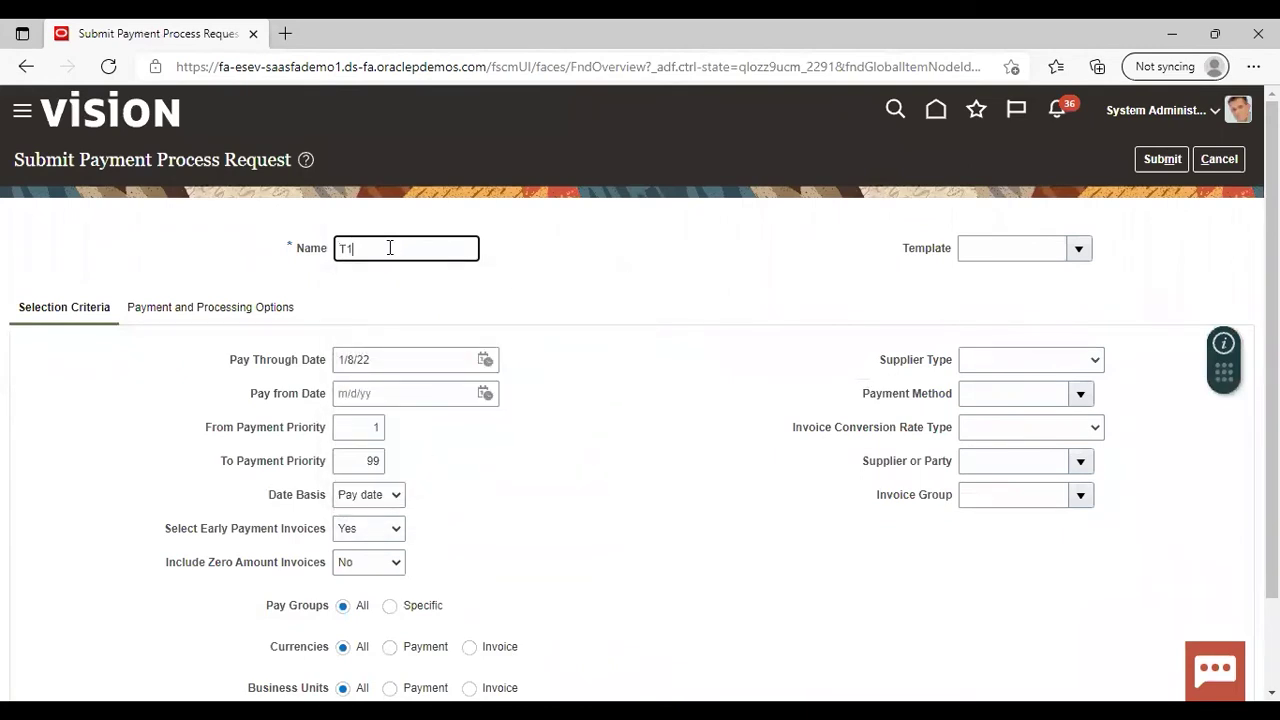
{"action": "type", "text": " PPR"}
{"action": "left_click", "coordinate": [648, 275]}
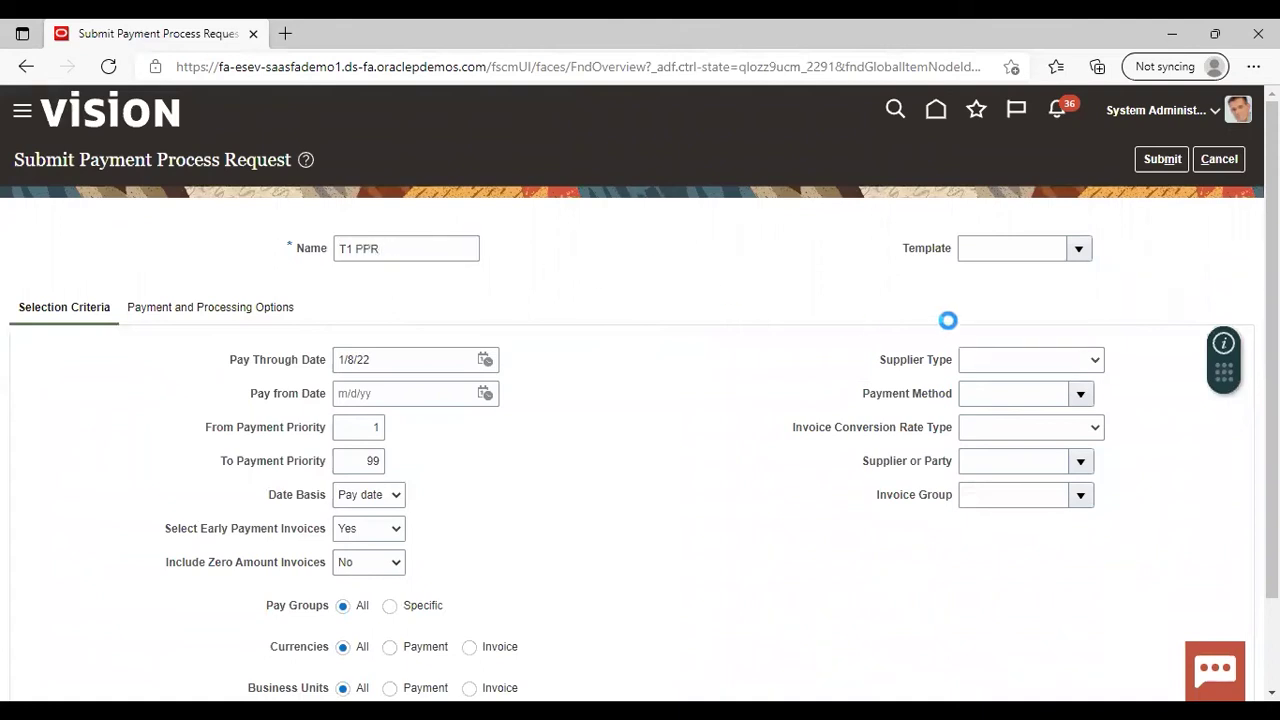
Apply template T1 to the request and view its payment and processing options
{"action": "left_click", "coordinate": [993, 249]}
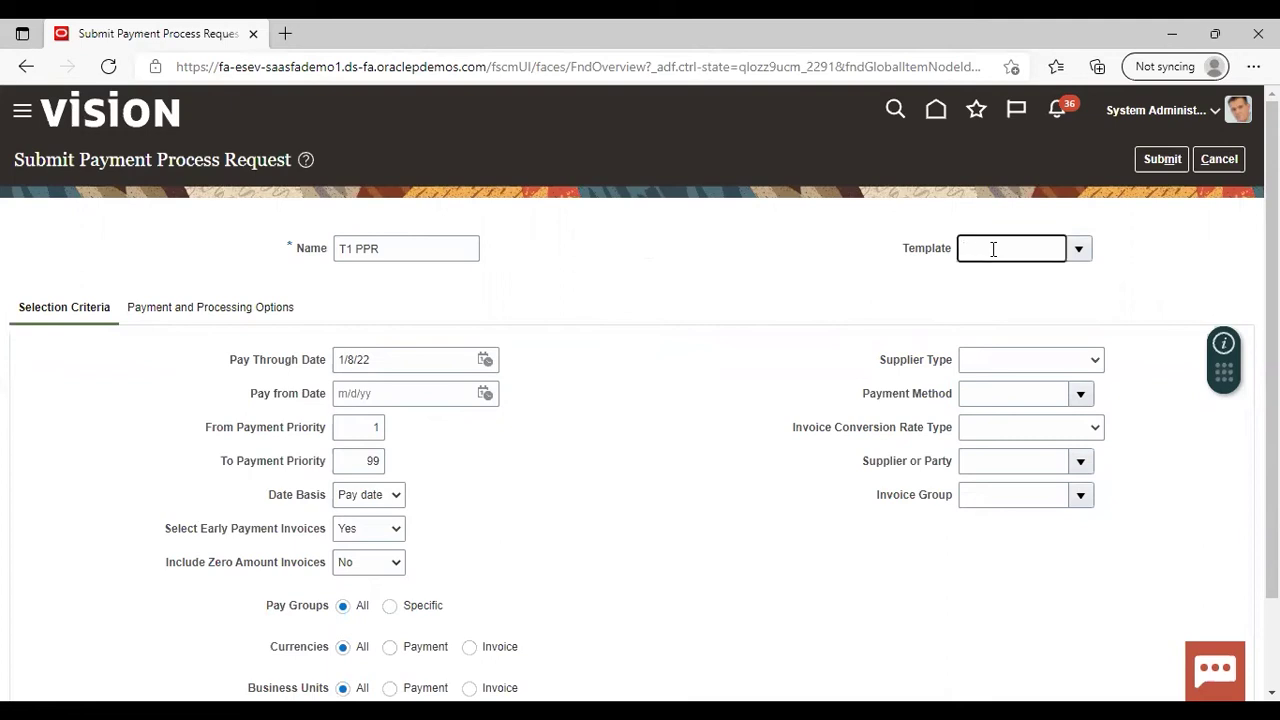
{"action": "type", "text": "T1"}
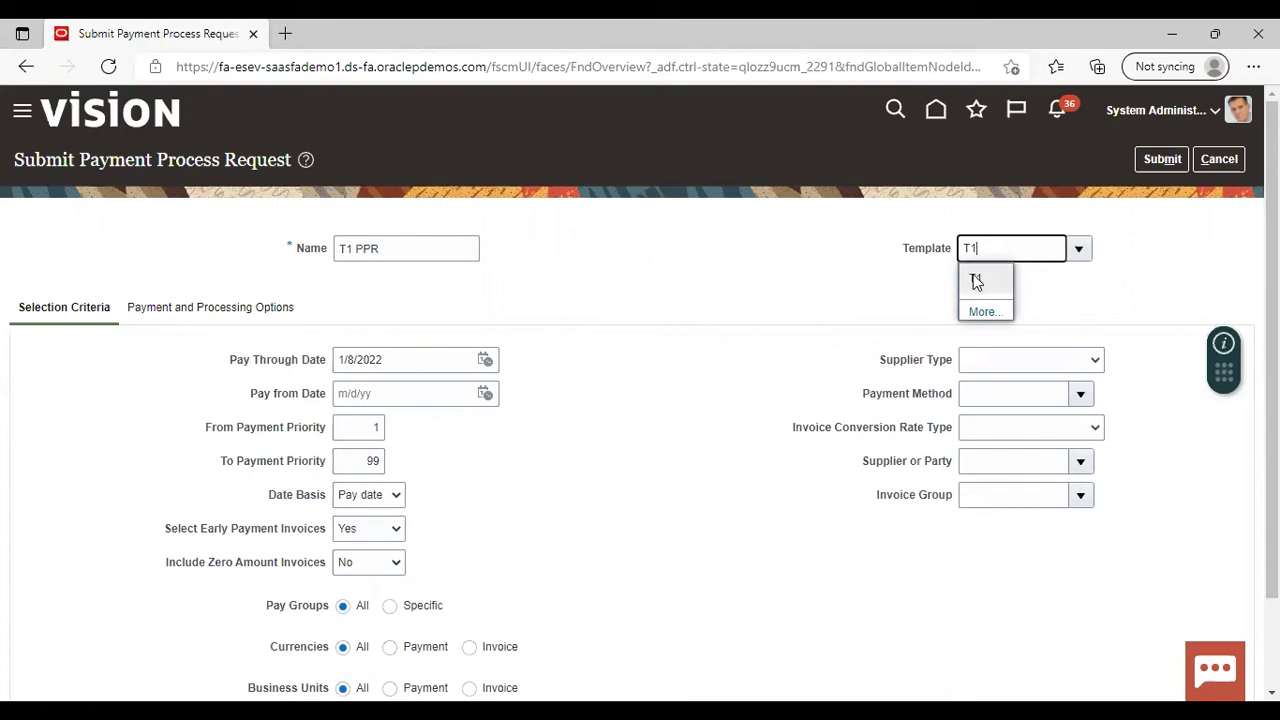
{"action": "left_click", "coordinate": [980, 279]}
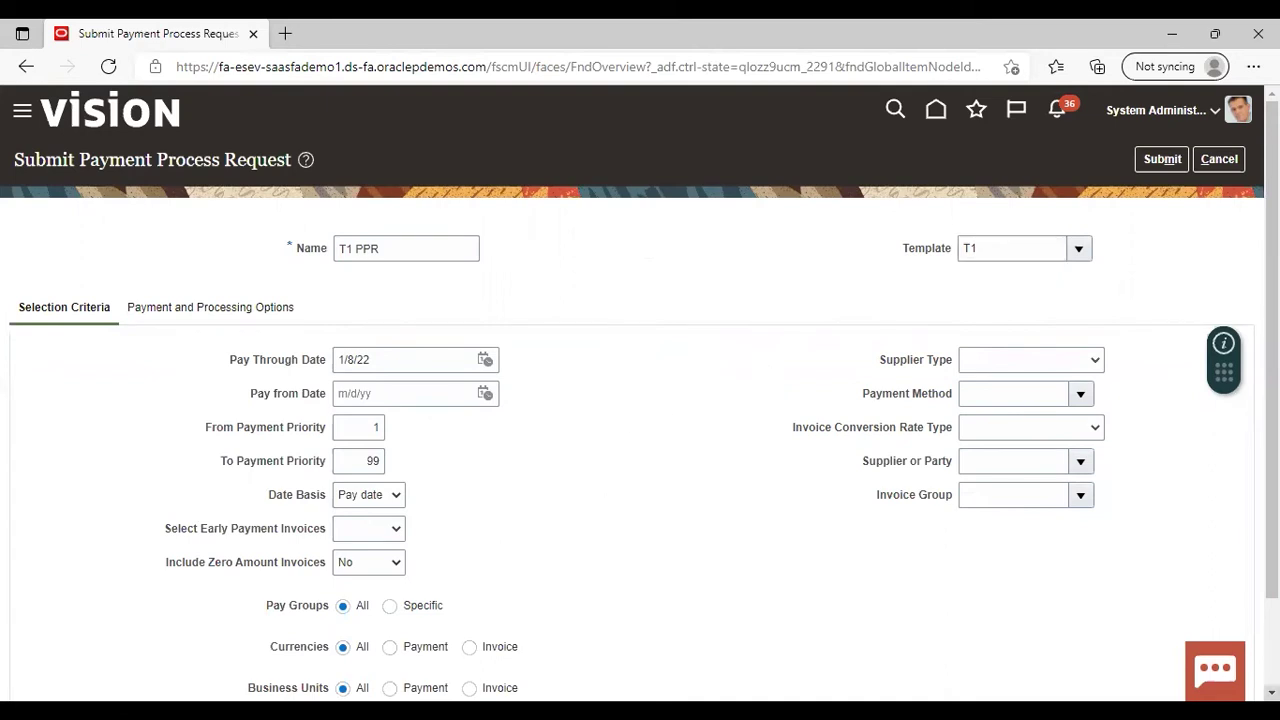
{"action": "scroll", "coordinate": [615, 366], "scroll_direction": "down", "scroll_amount": 1}
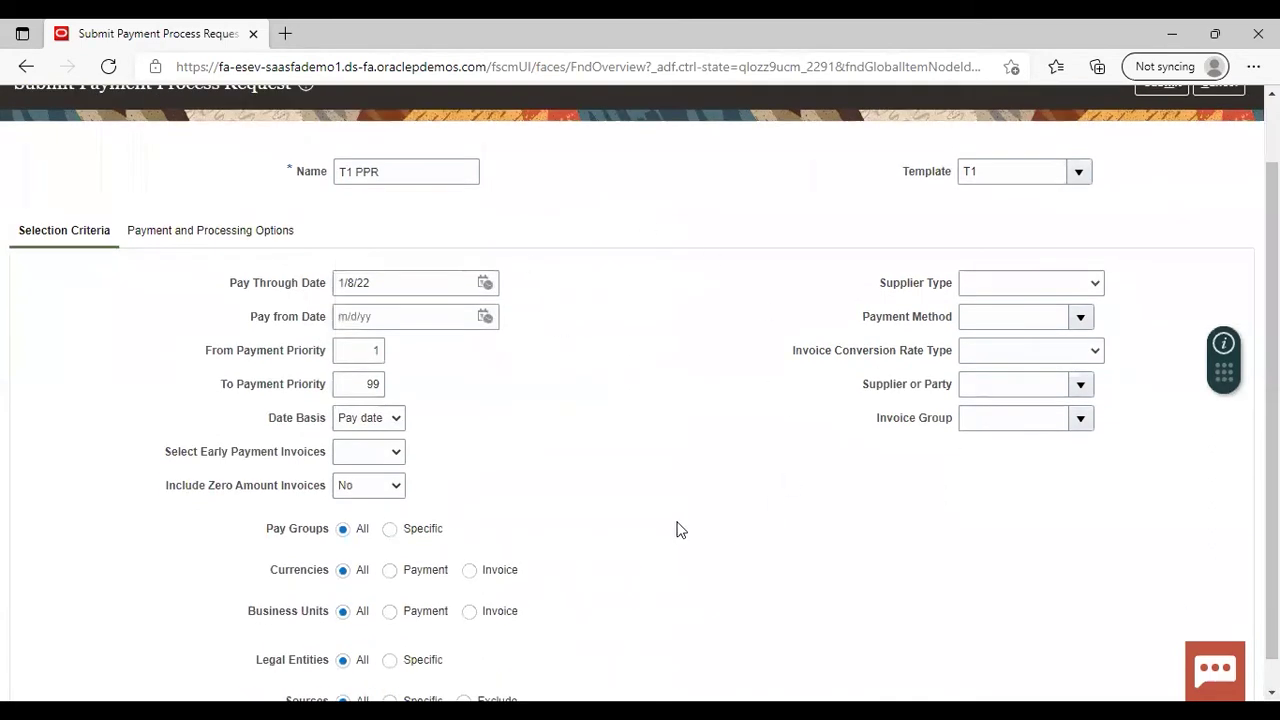
{"action": "left_click", "coordinate": [178, 240]}
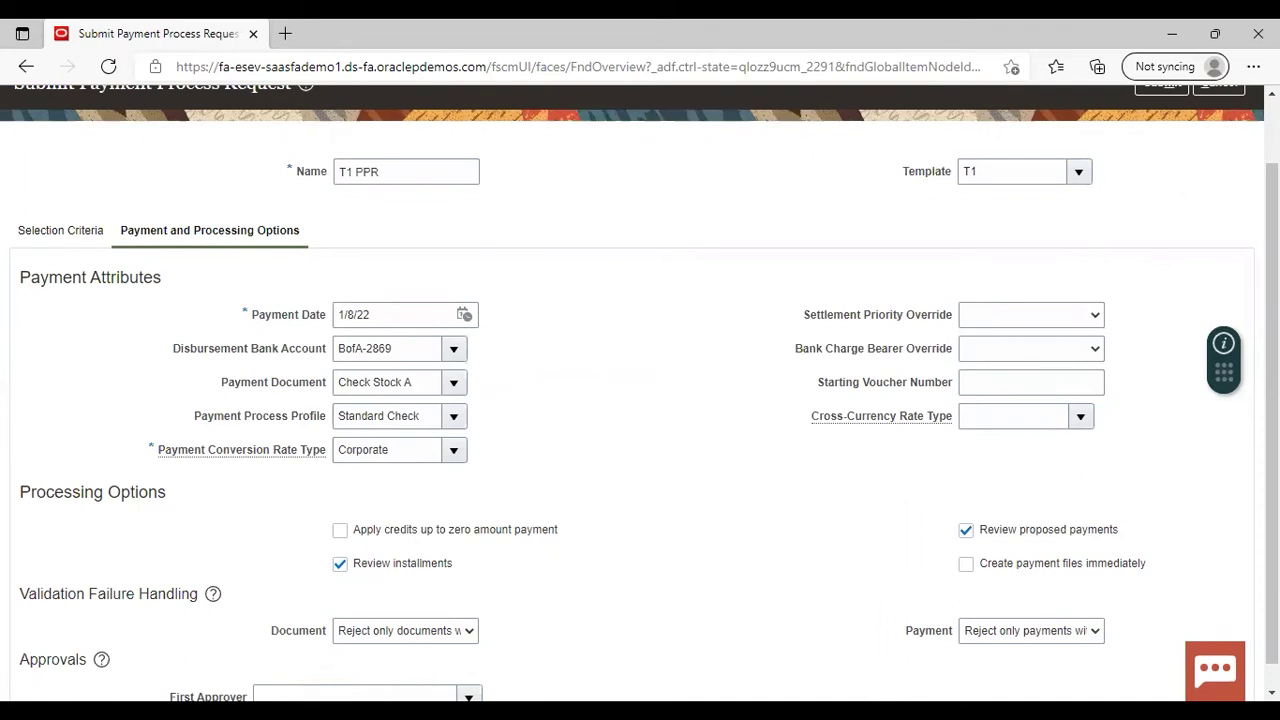
Submit the T1 PPR request with installment and proposed-payment review enabled
{"action": "scroll", "coordinate": [640, 380], "scroll_direction": "up", "scroll_amount": 1}
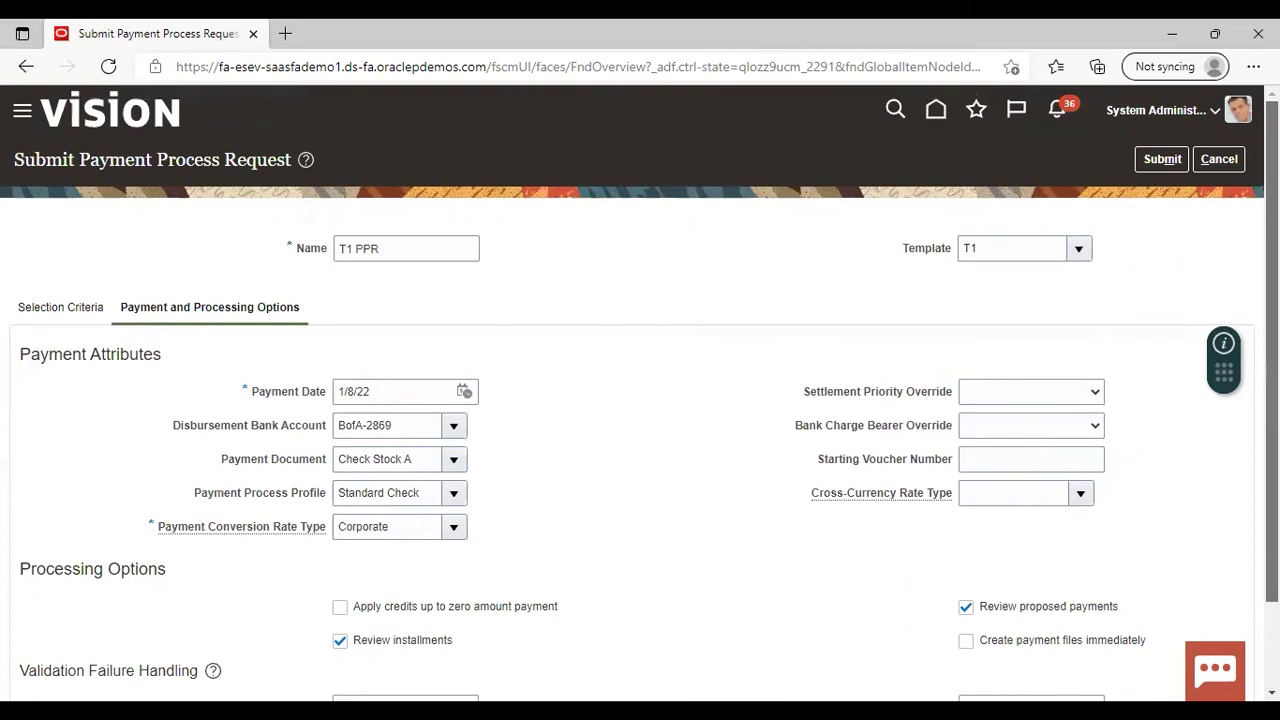
{"action": "left_click", "coordinate": [1161, 162]}
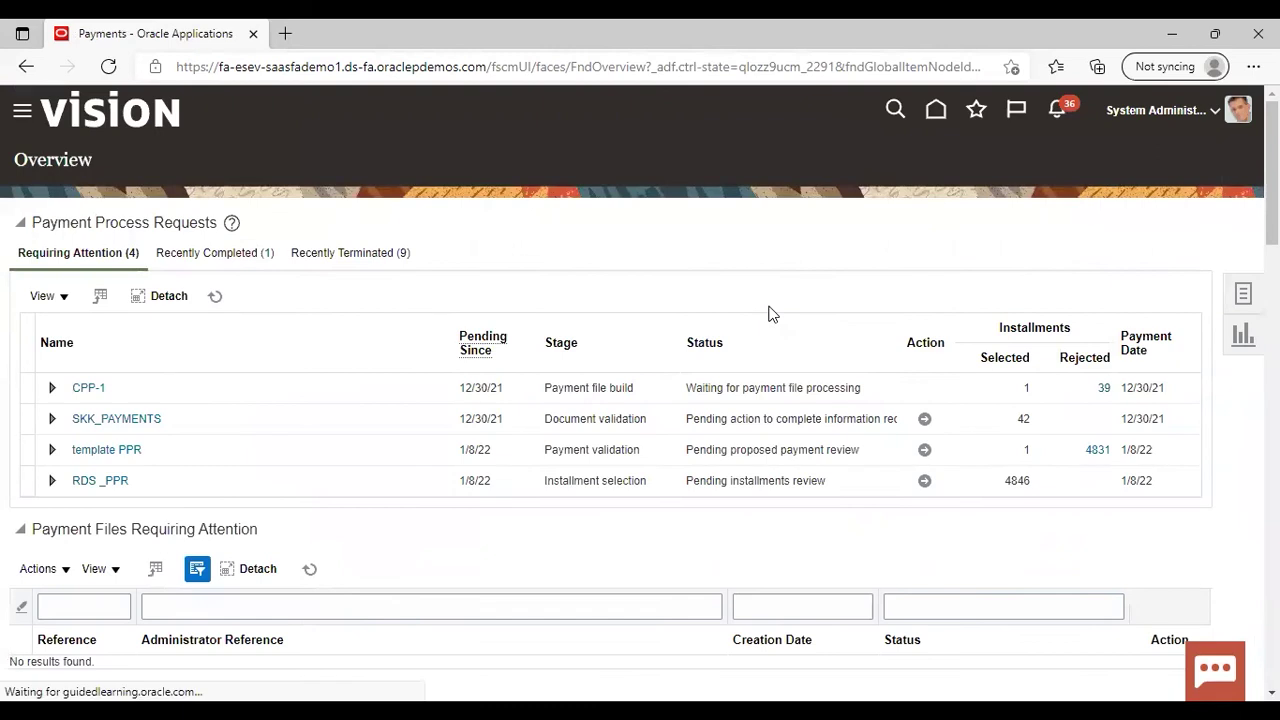
Search payment process requests for T1 PPR and open its installment review
{"action": "left_click", "coordinate": [1243, 300]}
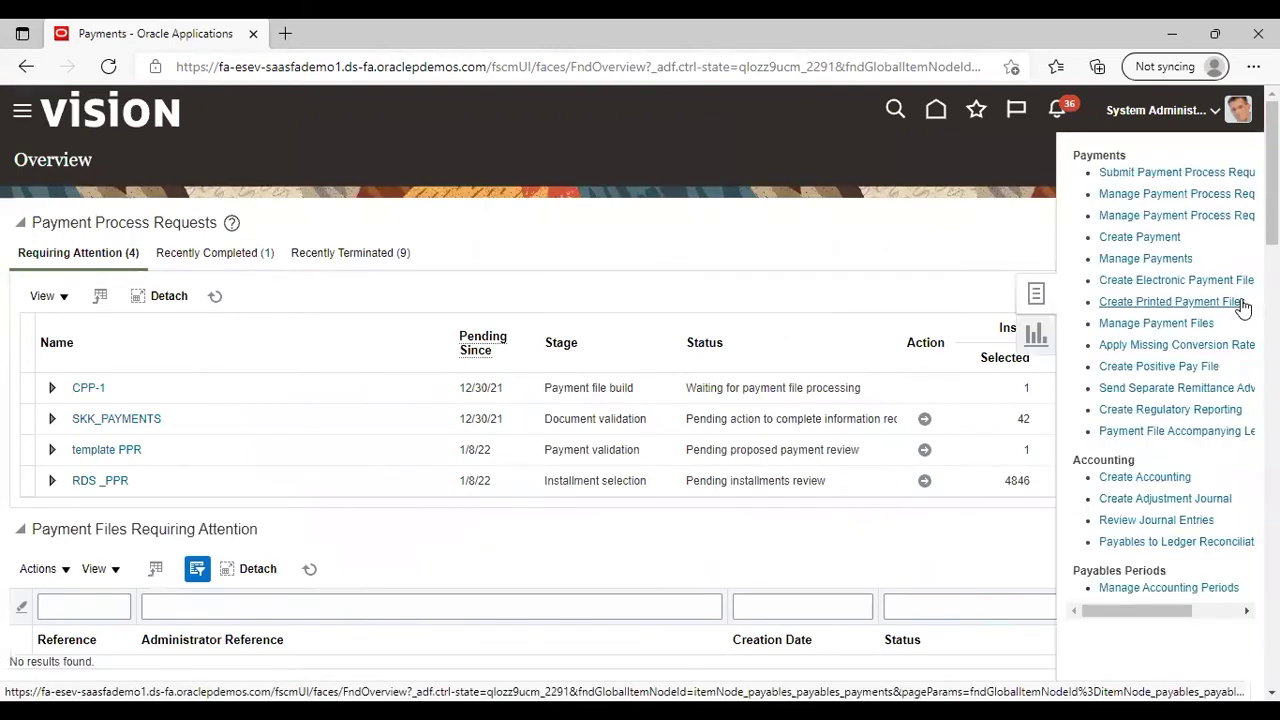
{"action": "left_click", "coordinate": [1162, 193]}
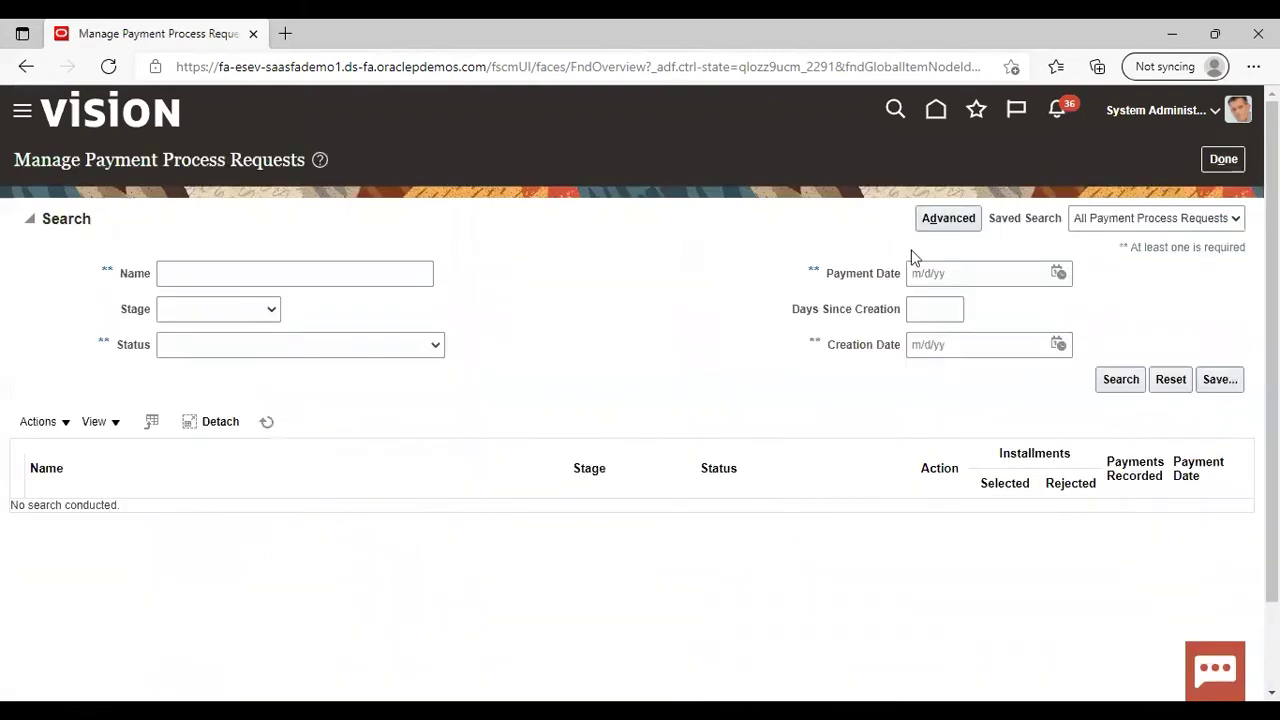
{"action": "left_click", "coordinate": [356, 274]}
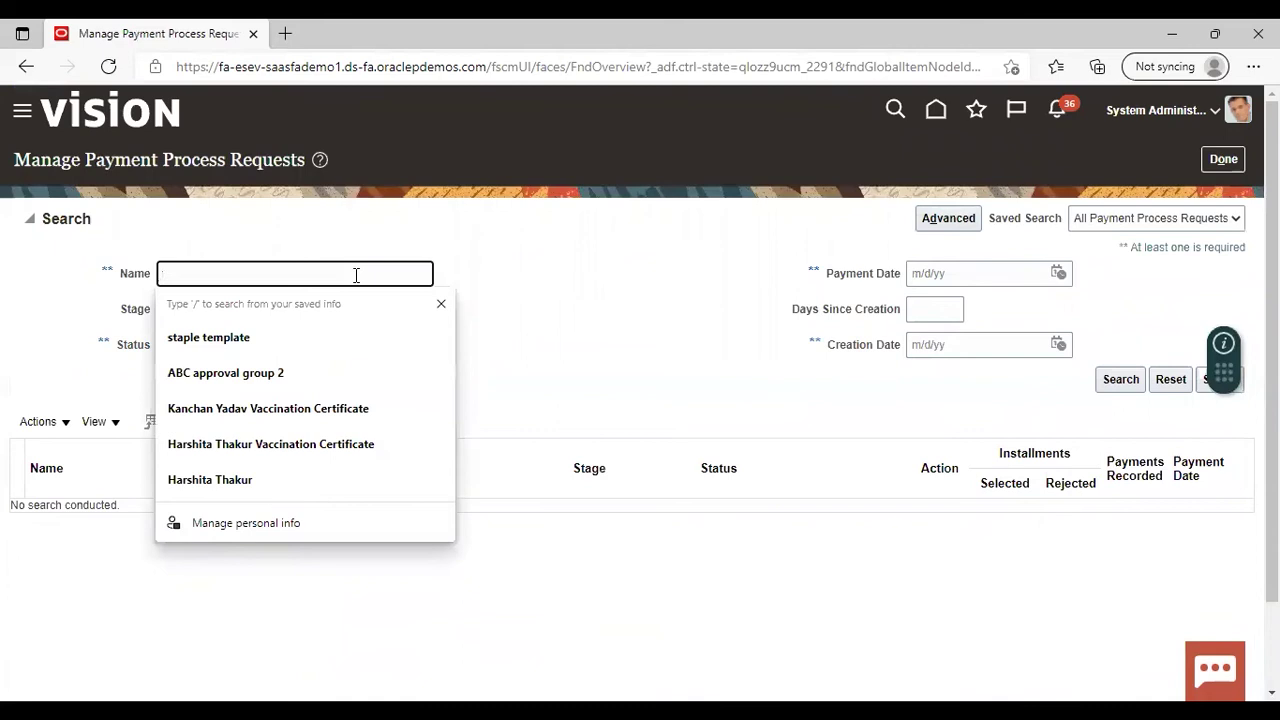
{"action": "type", "text": "T1 PPR"}
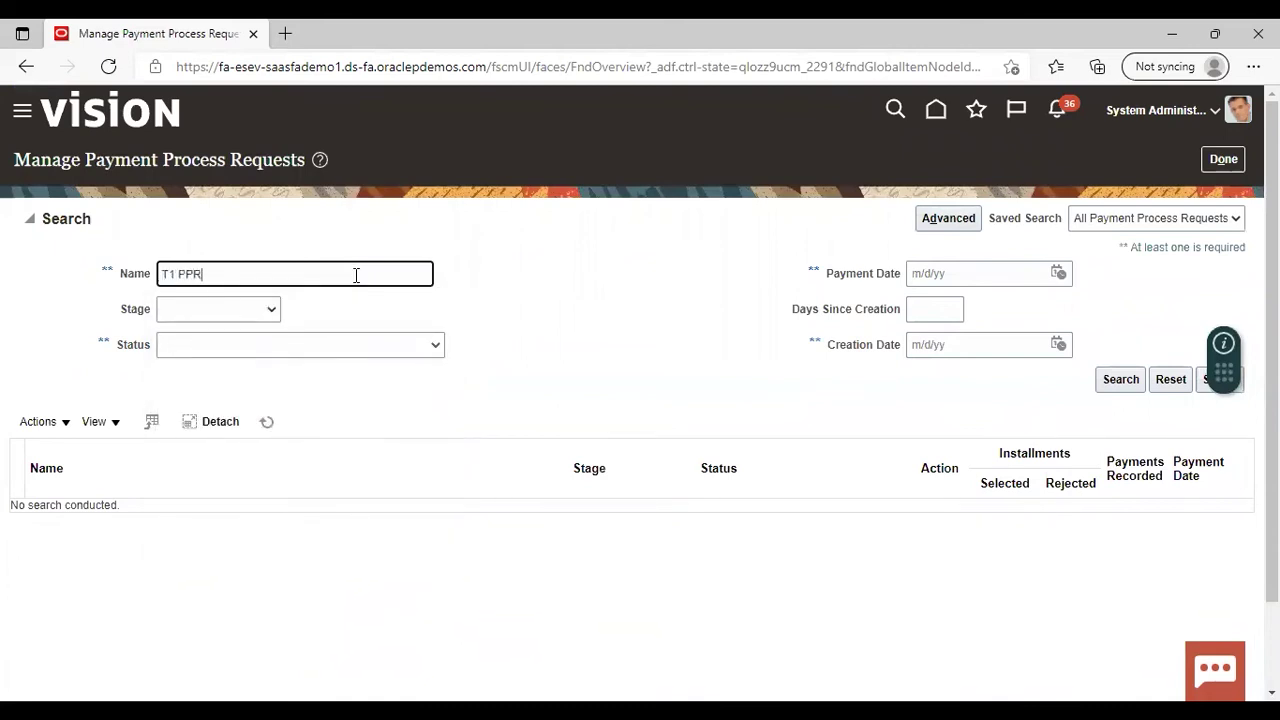
{"action": "key", "text": "Return"}
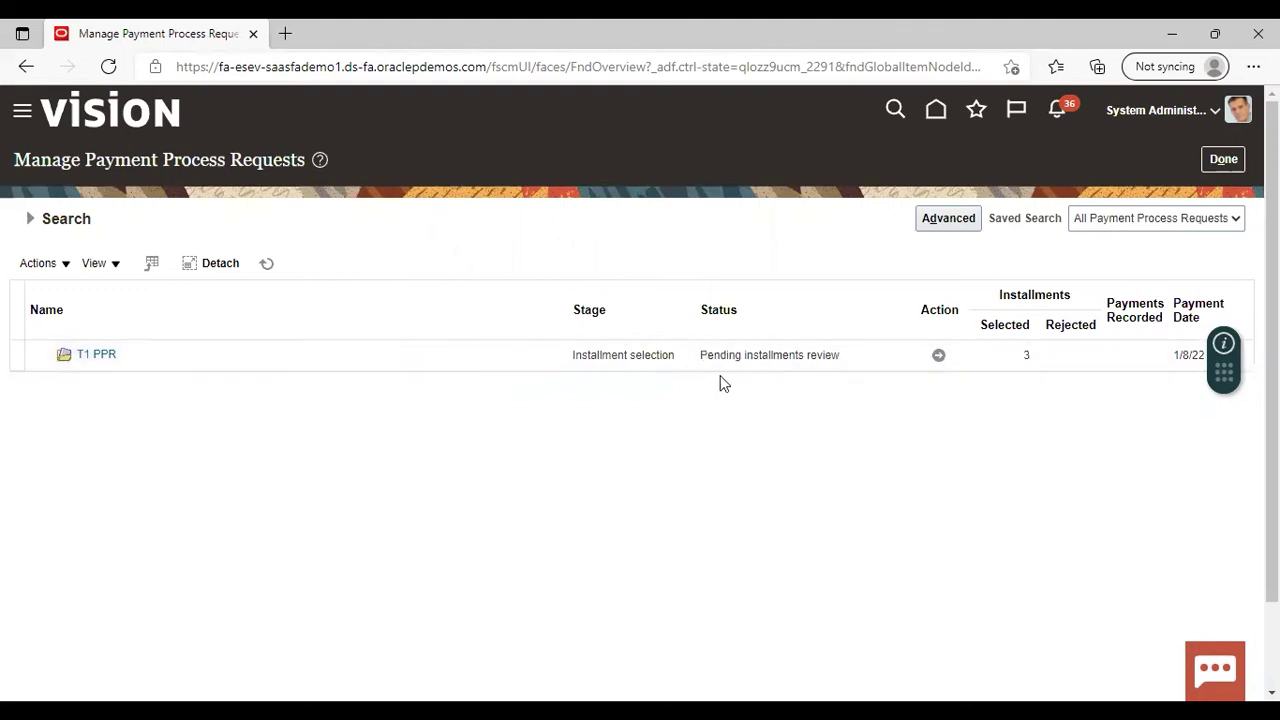
{"action": "left_click", "coordinate": [938, 357]}
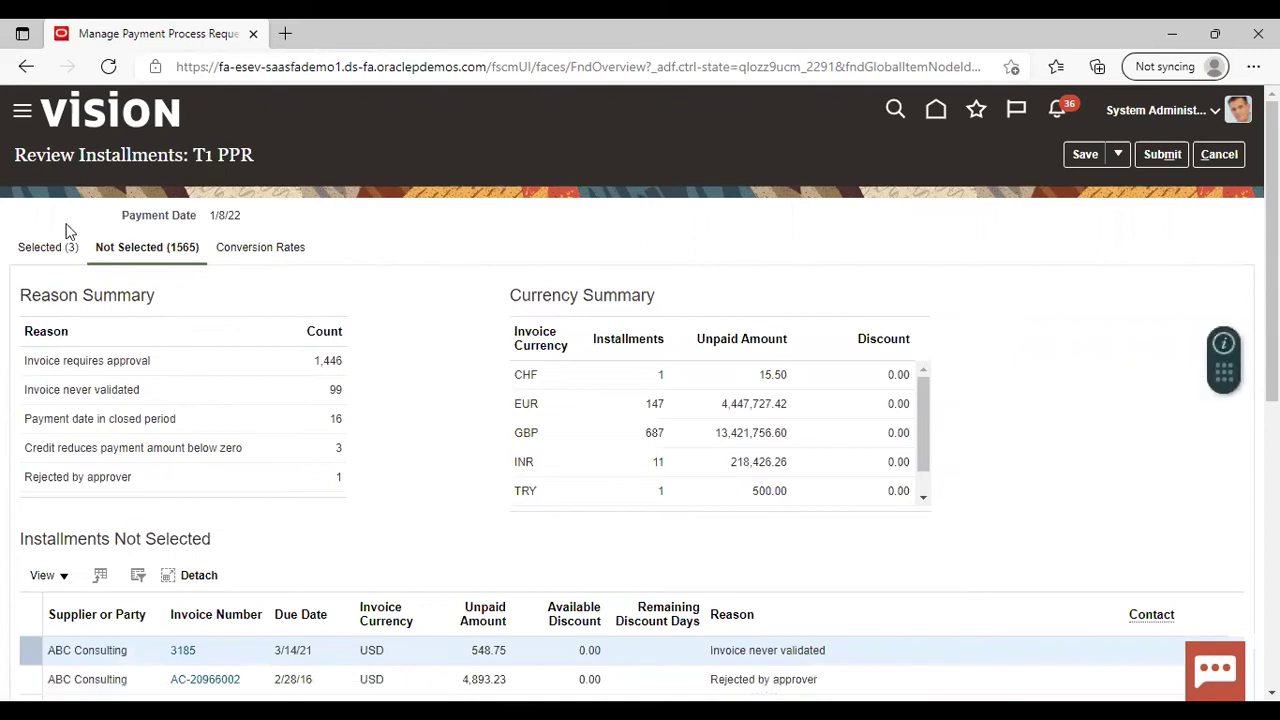
Review T1 PPR's three selected installments and submit them for processing
{"action": "left_click", "coordinate": [45, 247]}
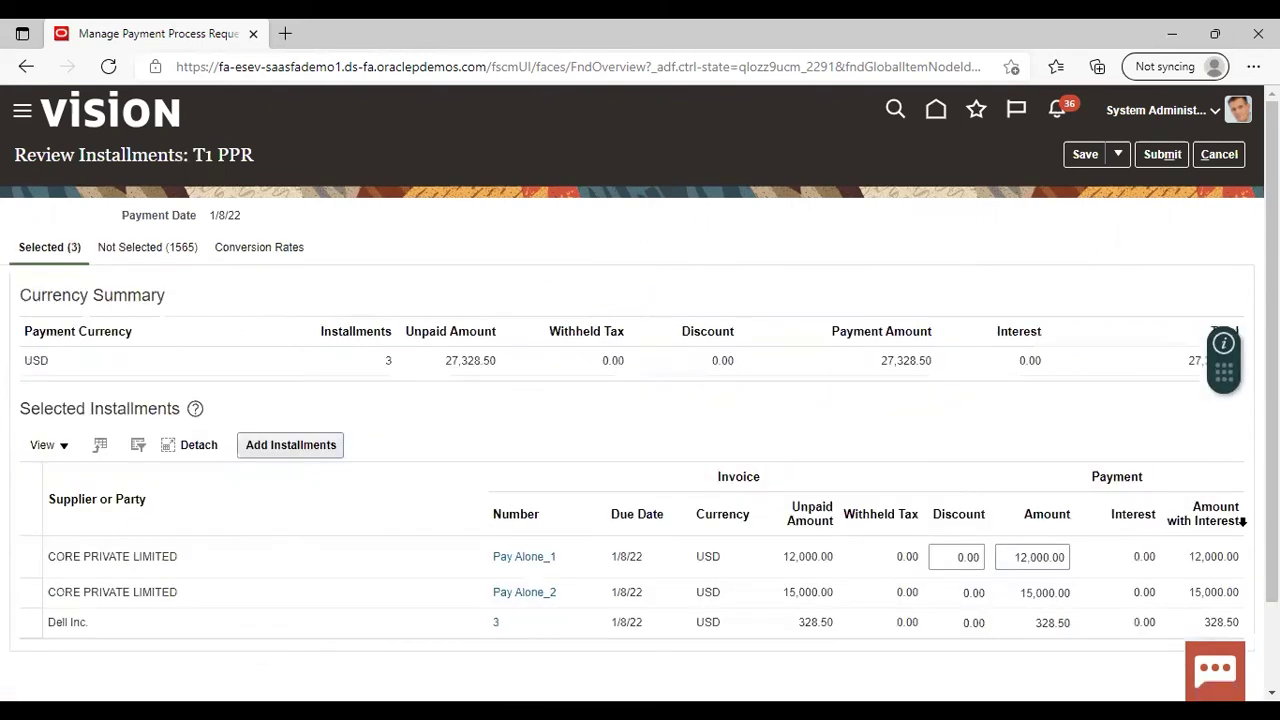
{"action": "scroll", "coordinate": [1122, 517], "scroll_direction": "down", "scroll_amount": 2}
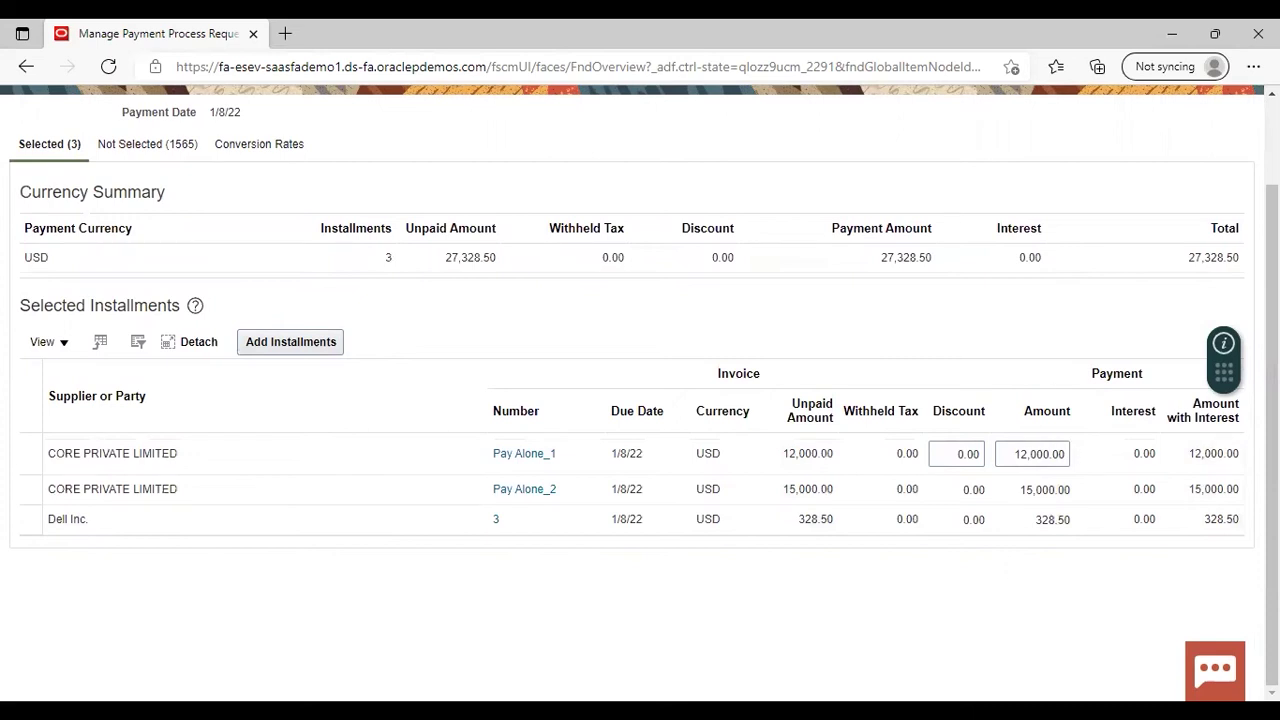
{"action": "scroll", "coordinate": [640, 400], "scroll_direction": "up", "scroll_amount": 2}
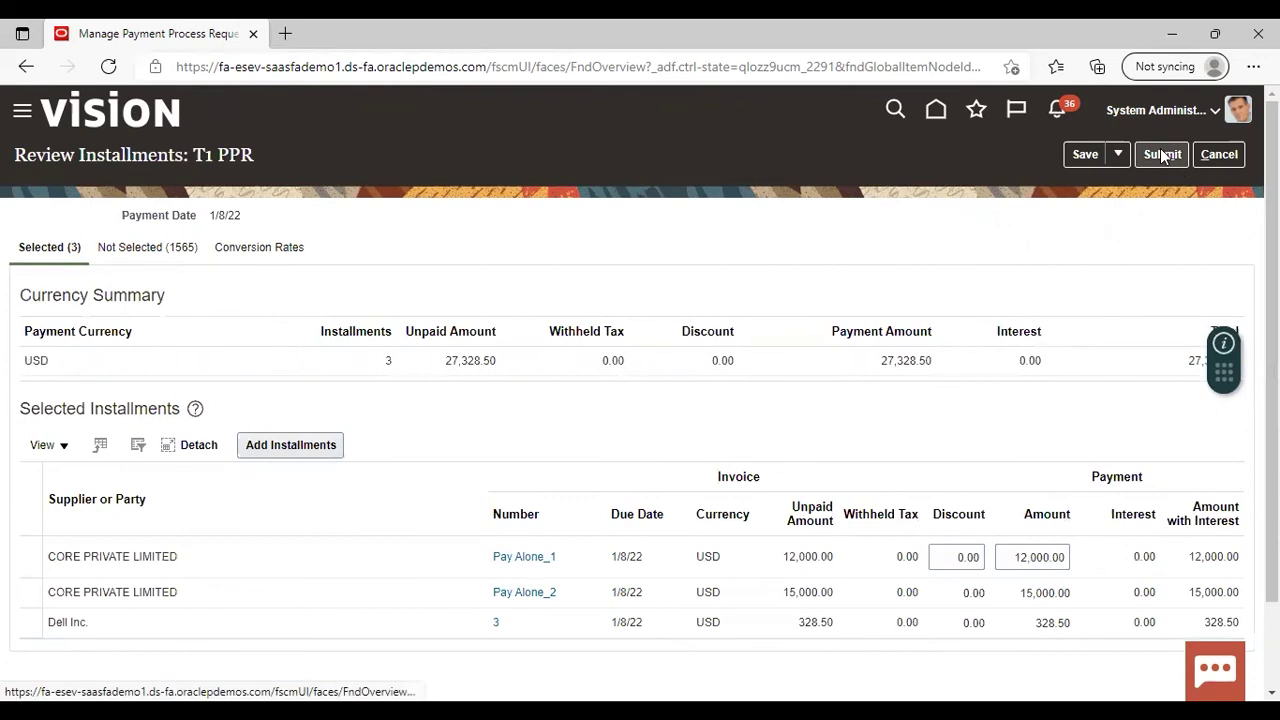
{"action": "left_click", "coordinate": [1163, 155]}
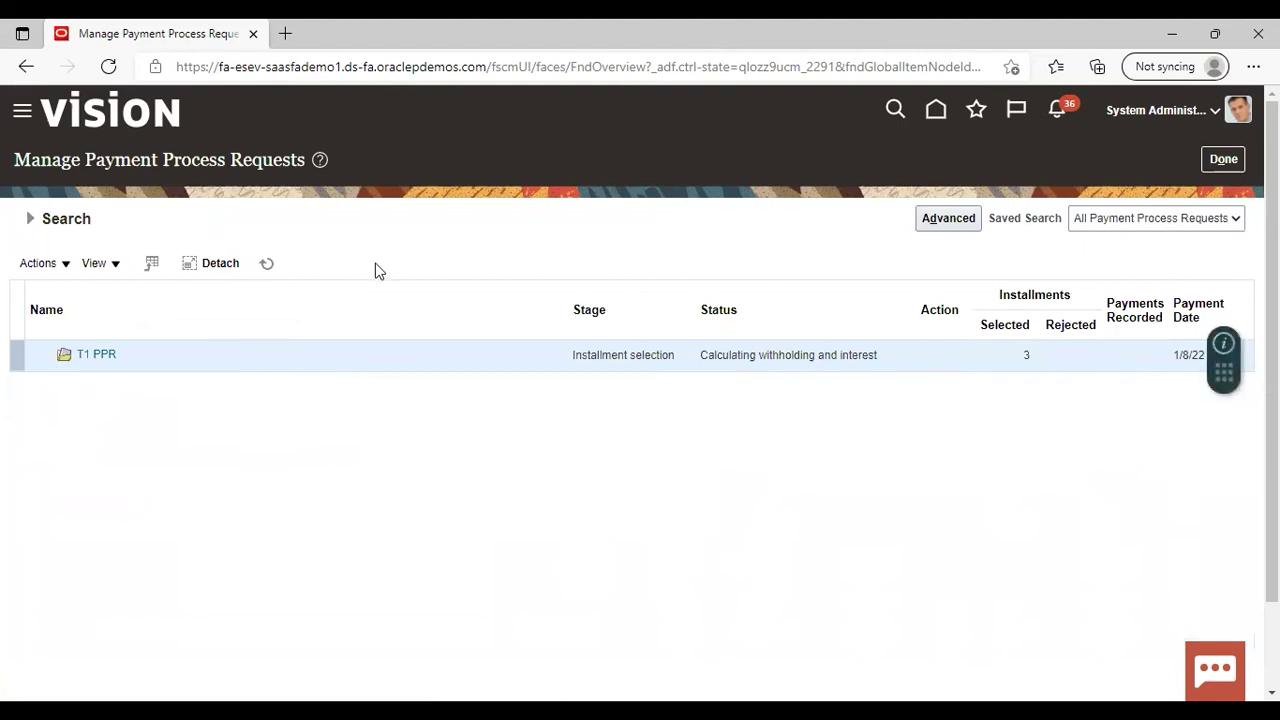
Refresh the request list and open T1 PPR's proposed 328.50 USD payment for review
{"action": "left_click", "coordinate": [268, 263]}
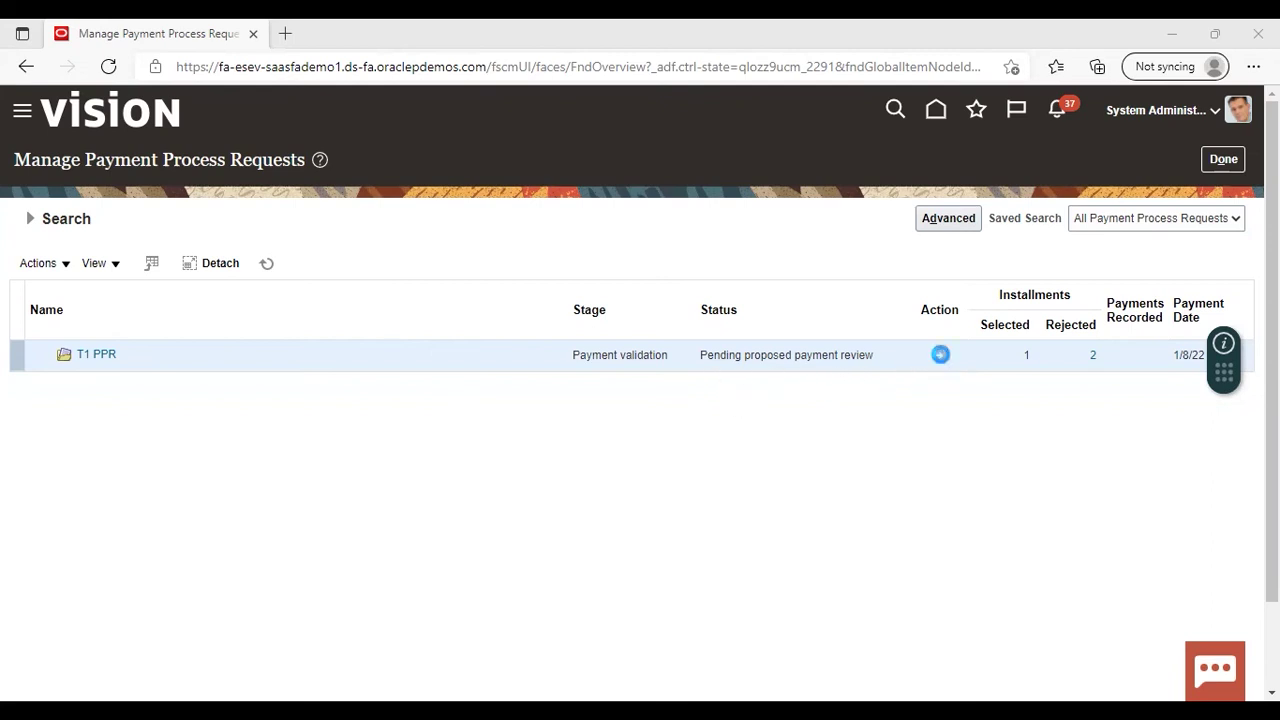
{"action": "left_click", "coordinate": [940, 354]}
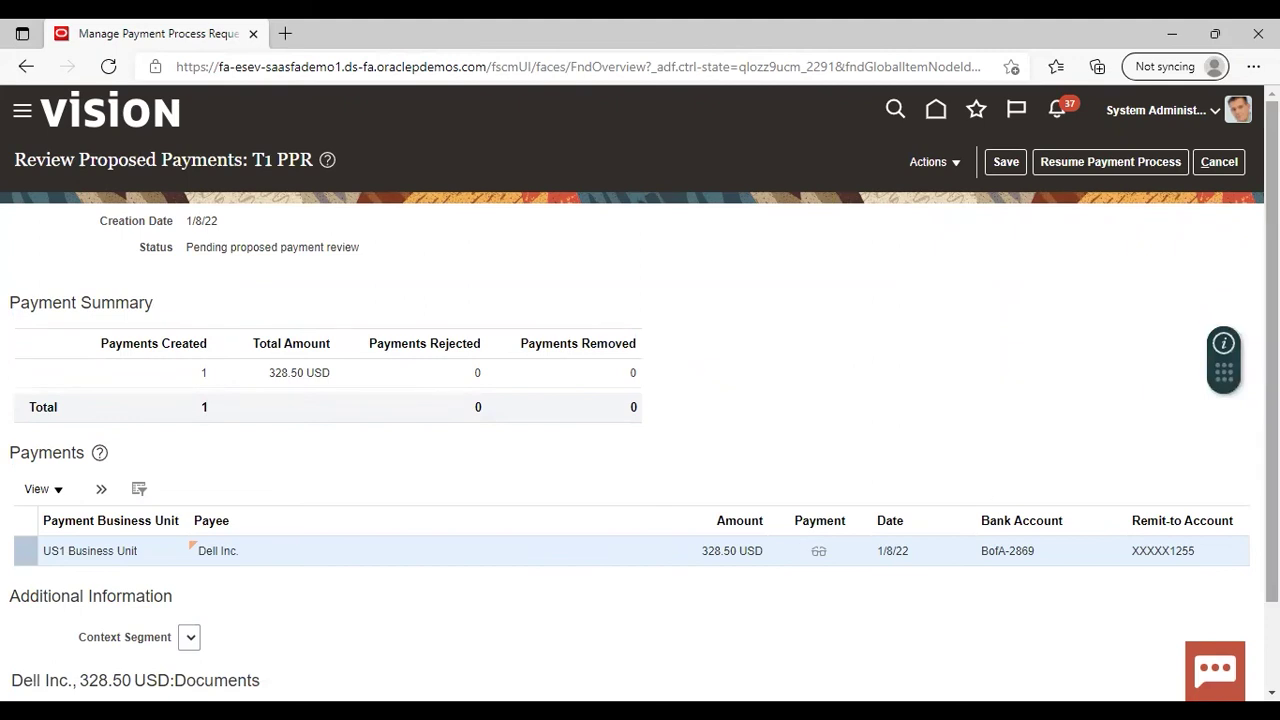
{"action": "scroll", "coordinate": [797, 545], "scroll_direction": "down", "scroll_amount": 1}
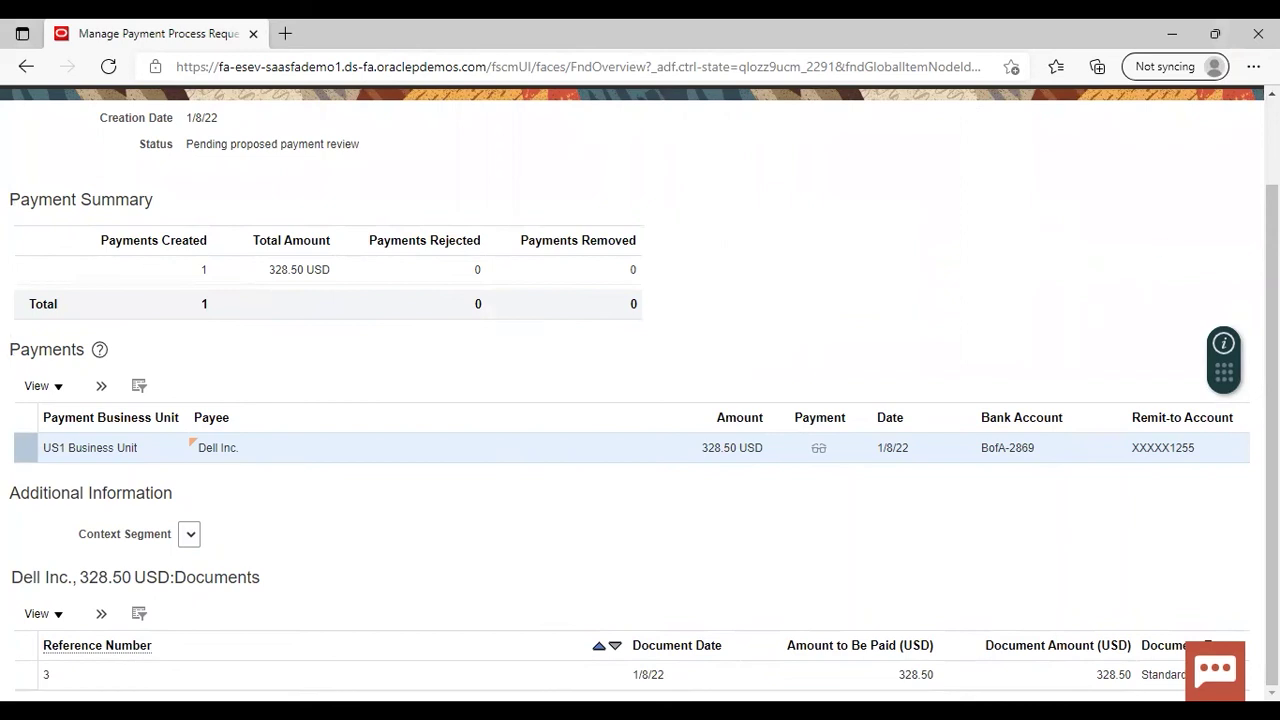
Resume the payment process for T1 PPR after checking the proposed payment
{"action": "scroll", "coordinate": [437, 440], "scroll_direction": "up", "scroll_amount": 2}
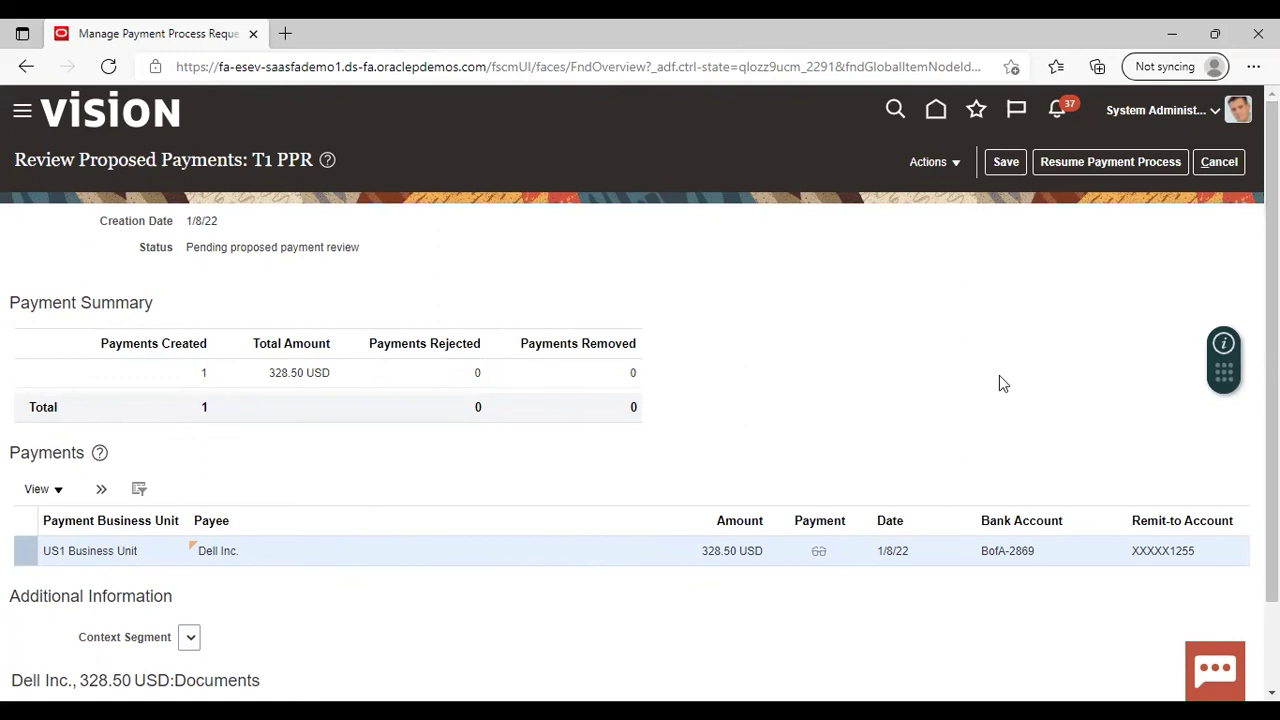
{"action": "left_click", "coordinate": [1087, 163]}
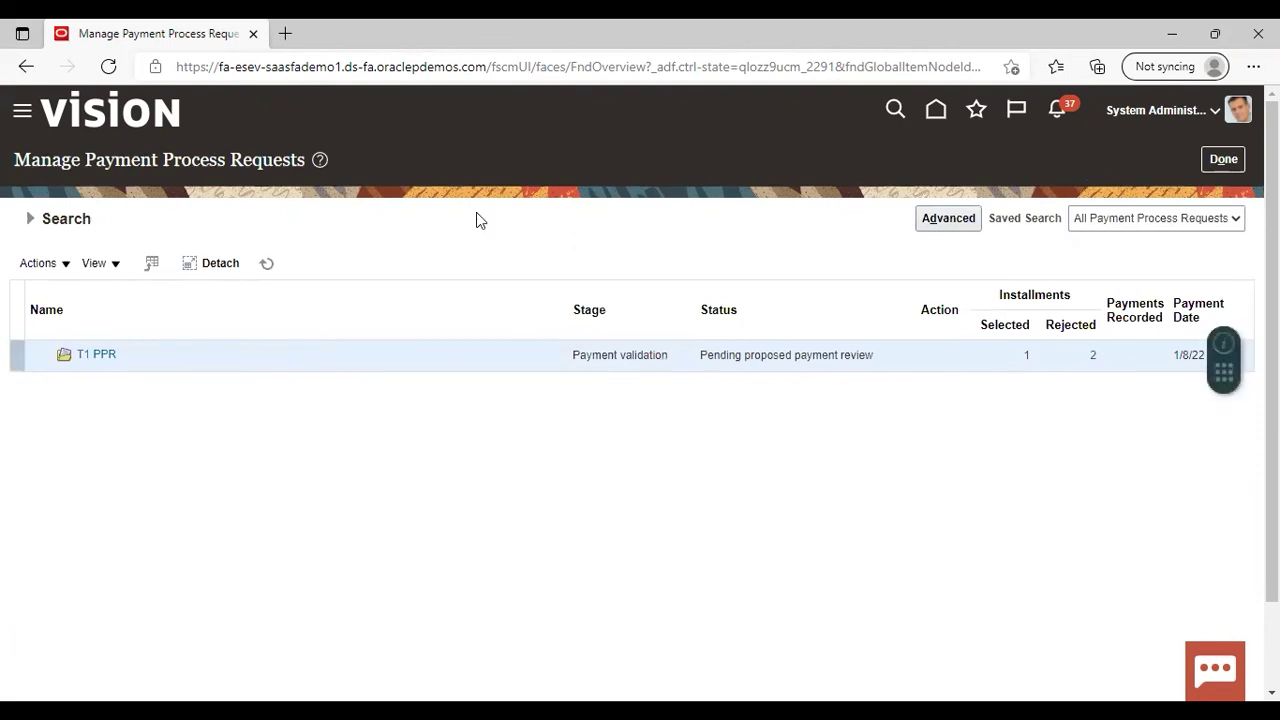
Refresh until T1 PPR reaches Payment file build, then open its request details
{"action": "left_click", "coordinate": [265, 268]}
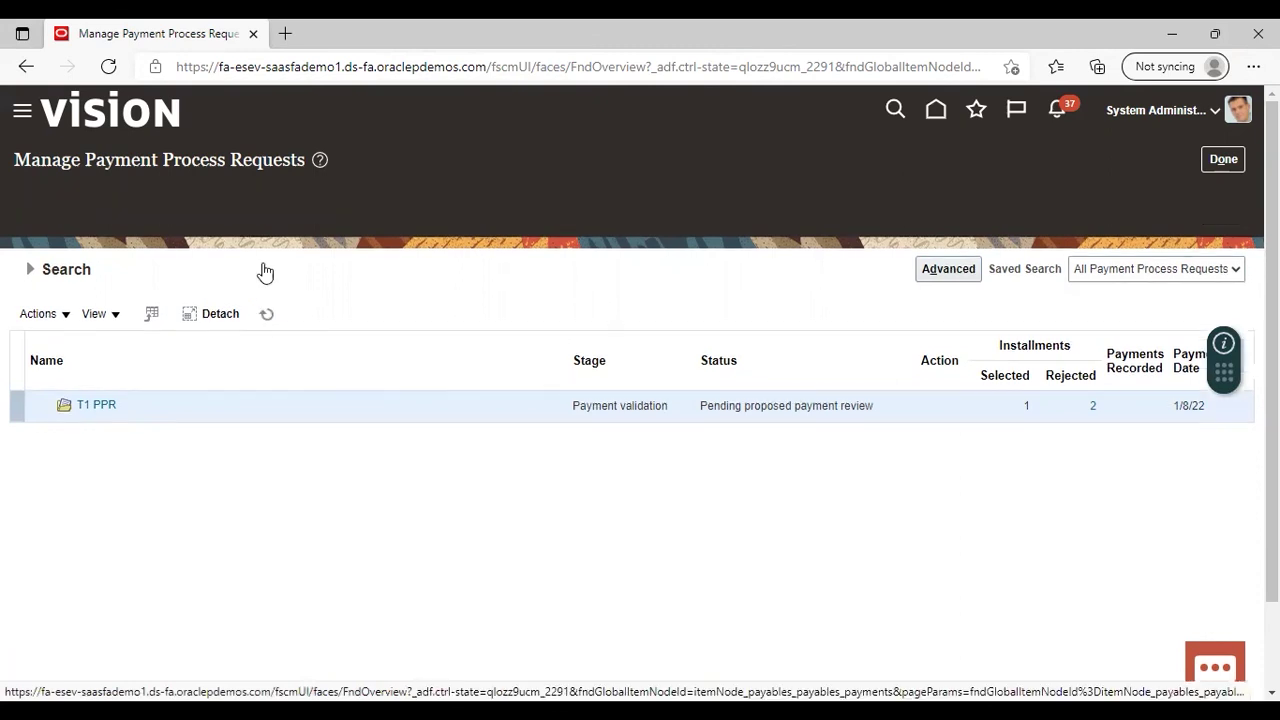
{"action": "left_click", "coordinate": [265, 268]}
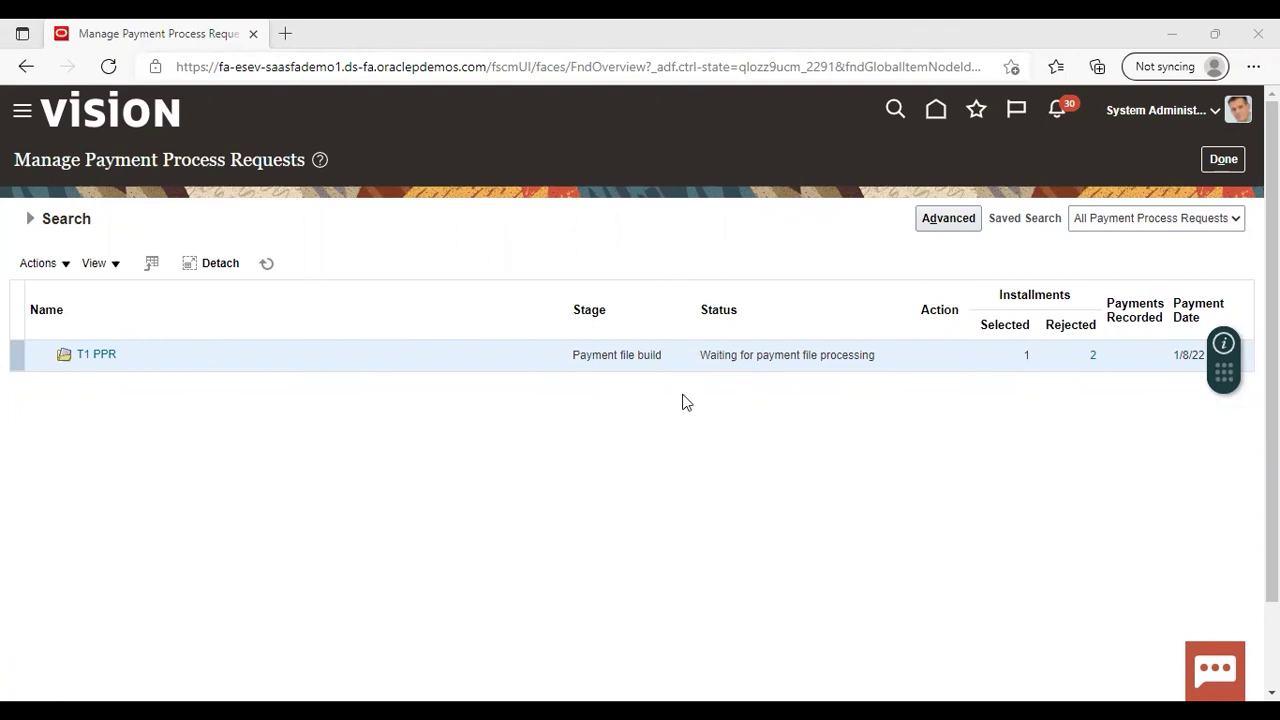
{"action": "left_click", "coordinate": [90, 355]}
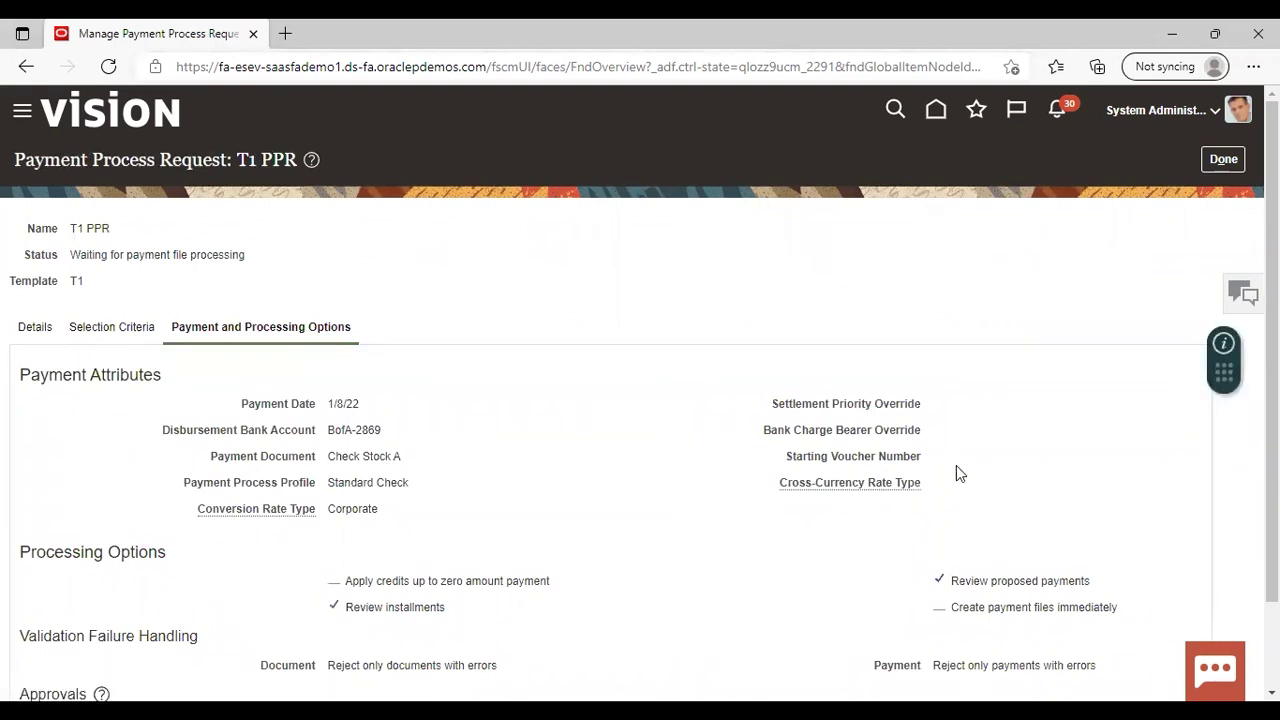
{"action": "scroll", "coordinate": [640, 400], "scroll_direction": "down", "scroll_amount": 1}
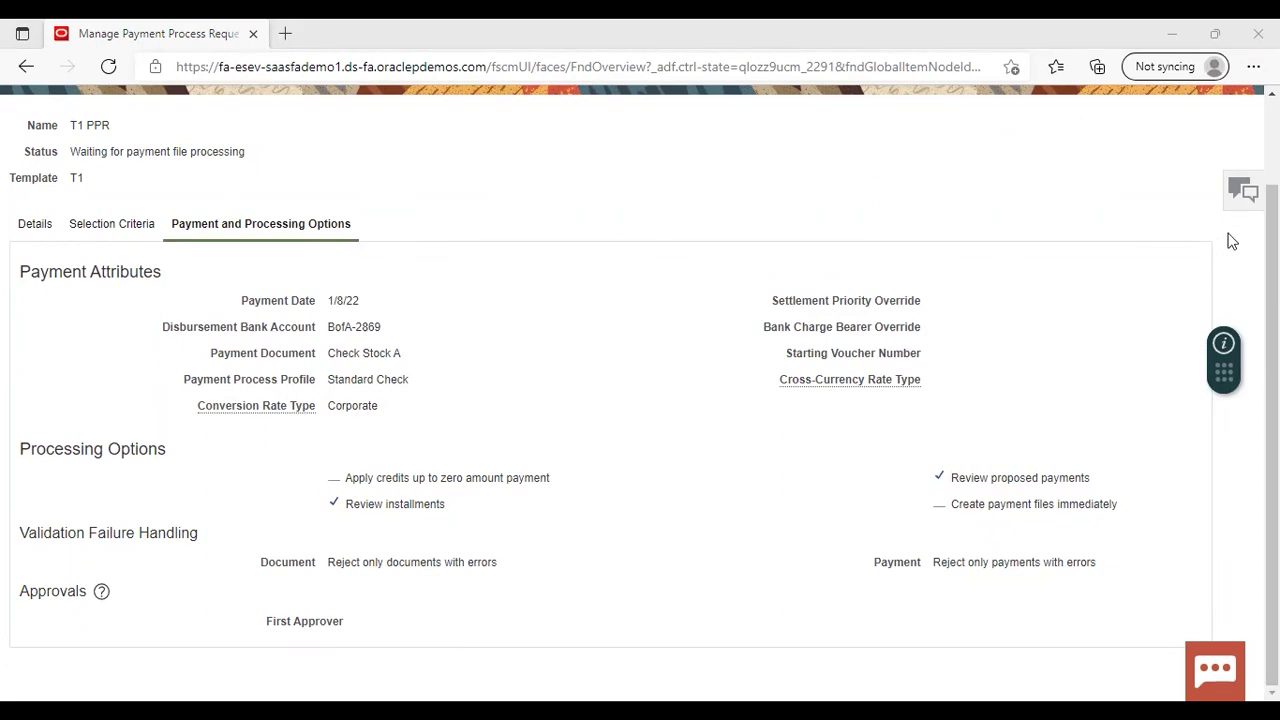
{"action": "scroll", "coordinate": [1240, 400], "scroll_direction": "up", "scroll_amount": 2}
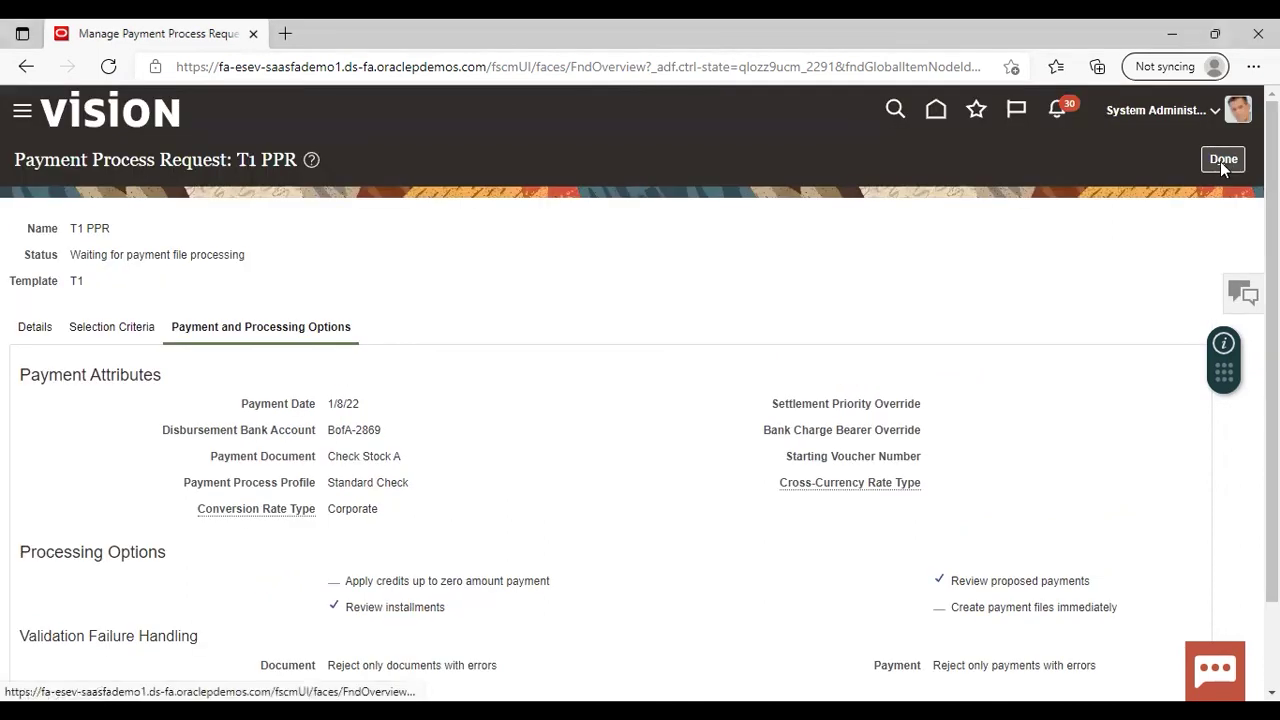